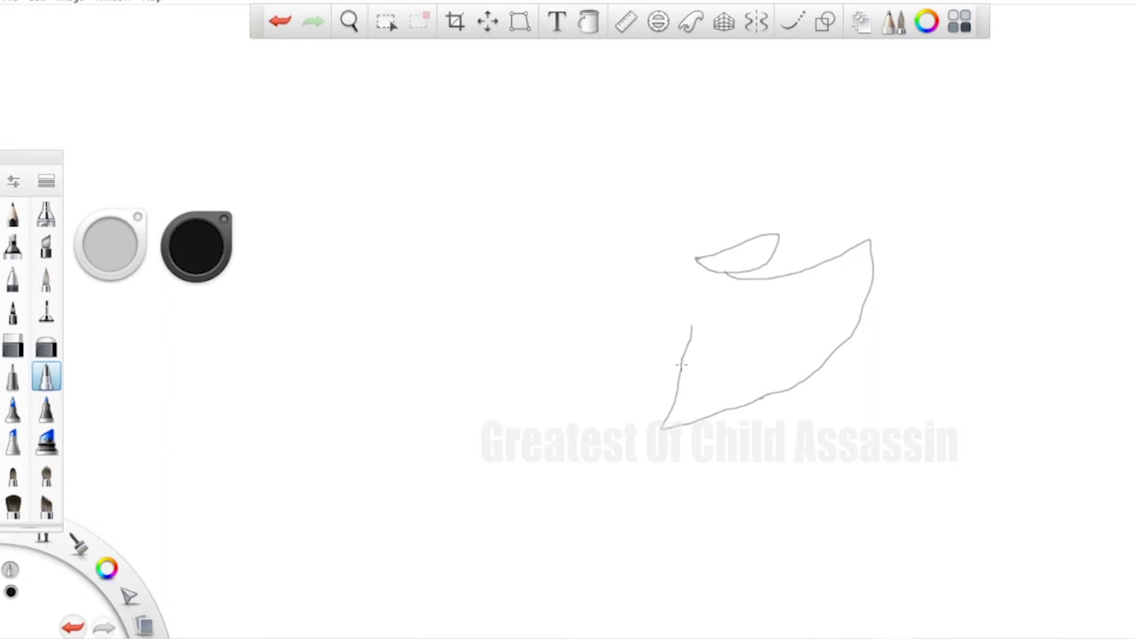
Draw the two forward-reaching sleeves and the pointed V-shaped collar between them
mouse_move(682, 364)
mouse_down()
mouse_move(601, 383)
mouse_move(566, 379)
mouse_move(560, 360)
mouse_move(663, 299)
mouse_move(638, 291)
mouse_move(653, 278)
mouse_move(702, 264)
mouse_move(657, 300)
mouse_up()
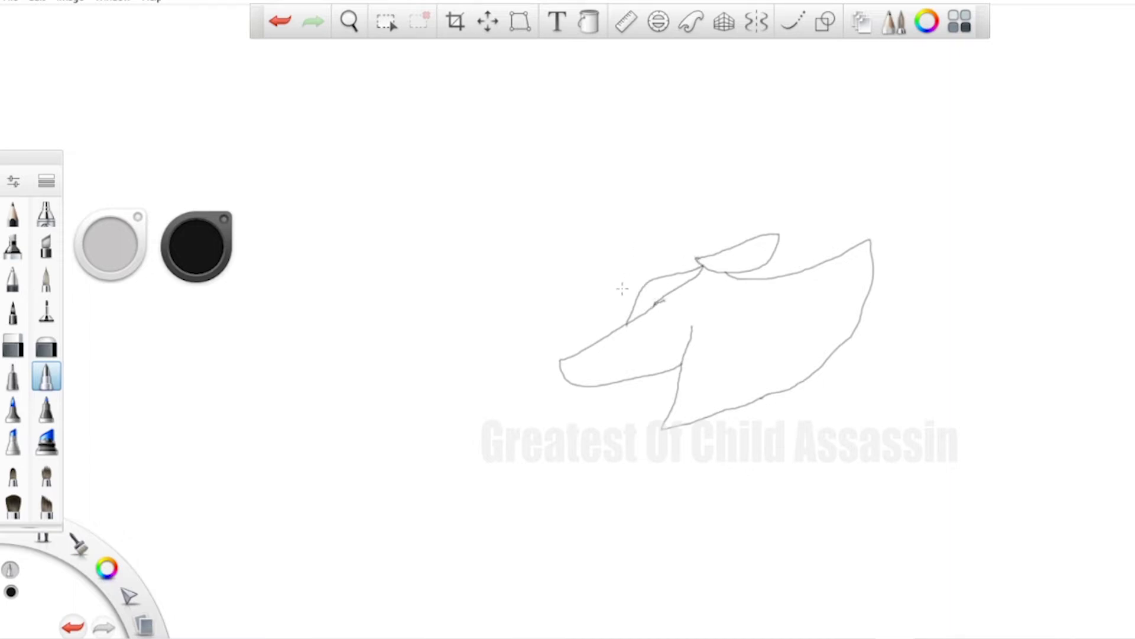
drag(626, 322, 628, 268)
key(ctrl+z)
drag(627, 325, 627, 279)
key(ctrl+z)
mouse_move(627, 326)
mouse_down()
mouse_move(625, 266)
mouse_move(615, 263)
mouse_move(627, 324)
mouse_up()
mouse_move(617, 269)
mouse_down()
mouse_move(509, 297)
mouse_move(513, 331)
mouse_move(596, 330)
mouse_up()
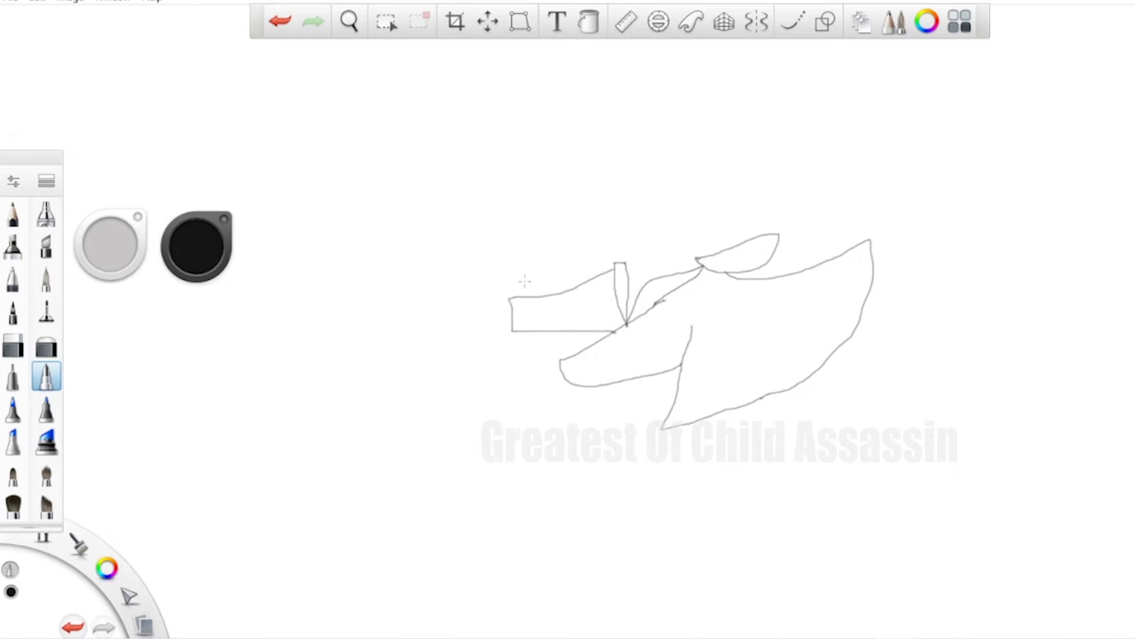
Draw the far hand reaching forward from the cuff of the far sleeve, redrawing its outline until it fits
mouse_move(510, 300)
mouse_down()
mouse_move(452, 303)
mouse_move(469, 304)
mouse_up()
key(ctrl+z)
mouse_move(496, 300)
mouse_down()
mouse_move(460, 314)
mouse_move(500, 298)
mouse_move(421, 314)
mouse_move(447, 310)
mouse_move(422, 282)
mouse_up()
key(ctrl+z)
key(ctrl+z)
key(ctrl+z)
mouse_move(484, 298)
mouse_down()
mouse_move(436, 304)
mouse_move(457, 311)
mouse_move(435, 324)
mouse_move(514, 329)
mouse_up()
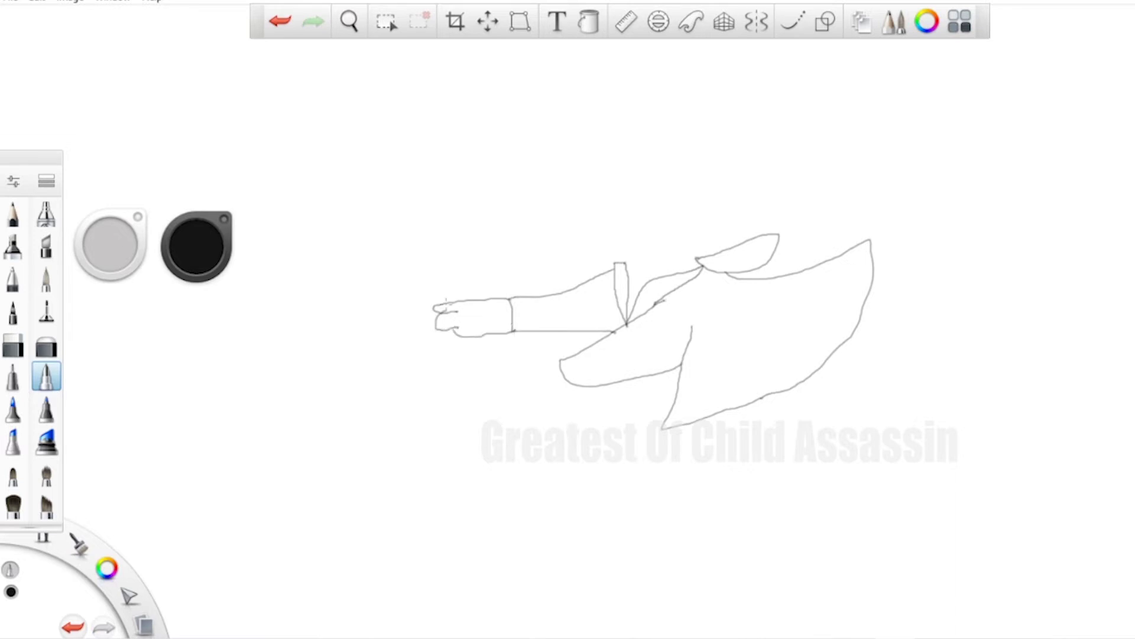
Rework the far hand's fingers and thumb, and draw the near hand with spread fingers at the other cuff
mouse_move(442, 303)
mouse_down()
mouse_move(419, 290)
mouse_move(440, 307)
mouse_up()
key(ctrl+z)
key(ctrl+z)
mouse_move(444, 324)
mouse_down()
mouse_move(423, 337)
mouse_move(432, 348)
mouse_move(466, 344)
mouse_up()
key(ctrl+z)
key(ctrl+z)
mouse_move(445, 328)
mouse_down()
mouse_move(449, 344)
mouse_move(470, 334)
mouse_up()
mouse_move(560, 359)
mouse_down()
mouse_move(528, 371)
mouse_move(540, 395)
mouse_move(571, 381)
mouse_move(521, 355)
mouse_move(512, 374)
mouse_move(522, 377)
mouse_move(508, 388)
mouse_move(577, 384)
mouse_up()
key(ctrl+z)
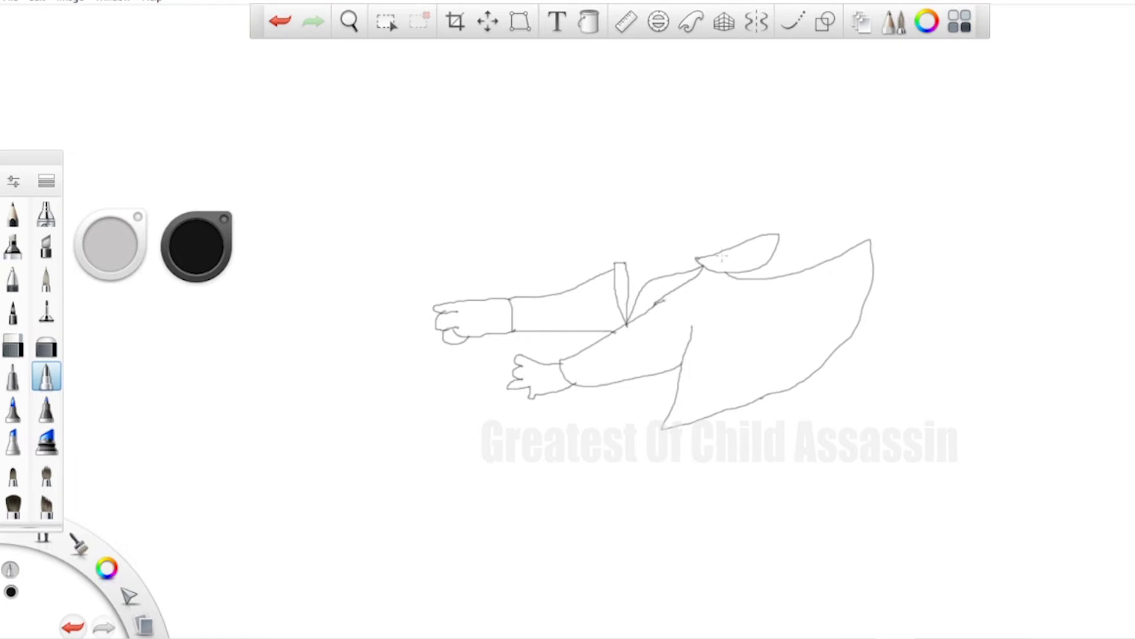
Add a fold line inside the scarf end behind the neck and draw the flared skirt below the jacket hem
drag(733, 266, 779, 250)
key(ctrl+z)
drag(726, 270, 777, 250)
mouse_move(686, 420)
mouse_down()
mouse_move(660, 483)
mouse_move(781, 467)
mouse_move(895, 403)
mouse_move(946, 347)
mouse_move(959, 307)
mouse_move(864, 296)
mouse_up()
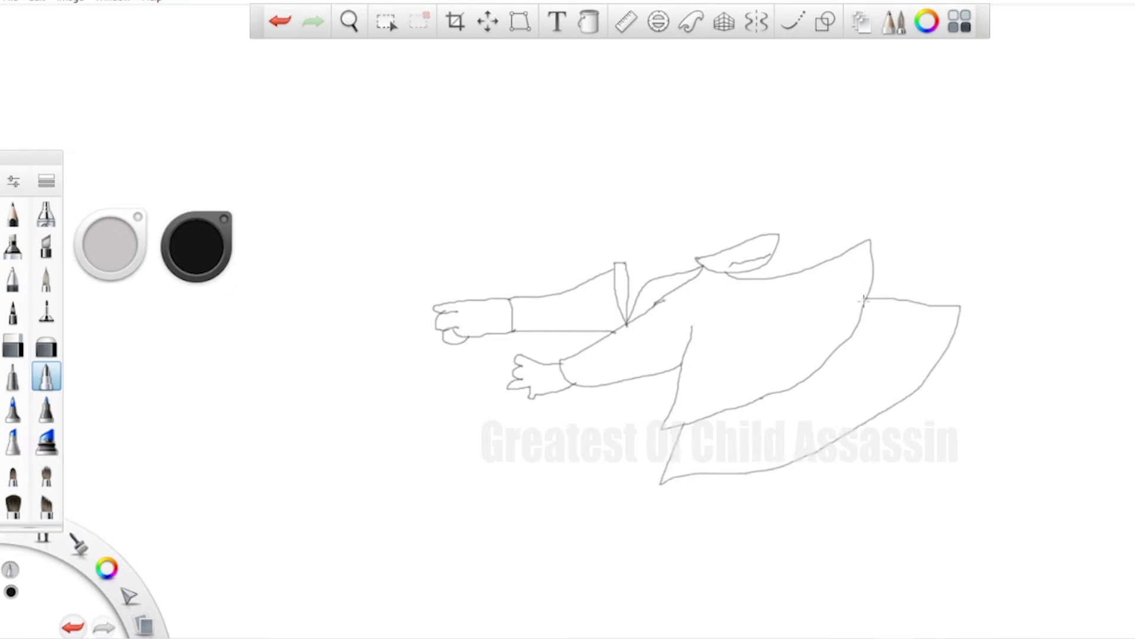
Draw the raised back leg emerging from the skirt, with a long shoe on its foot
mouse_move(939, 360)
mouse_down()
mouse_move(969, 380)
mouse_move(946, 405)
mouse_move(901, 398)
mouse_up()
mouse_move(959, 362)
mouse_down()
mouse_move(978, 349)
mouse_move(999, 398)
mouse_move(975, 441)
mouse_move(949, 404)
mouse_up()
key(ctrl+z)
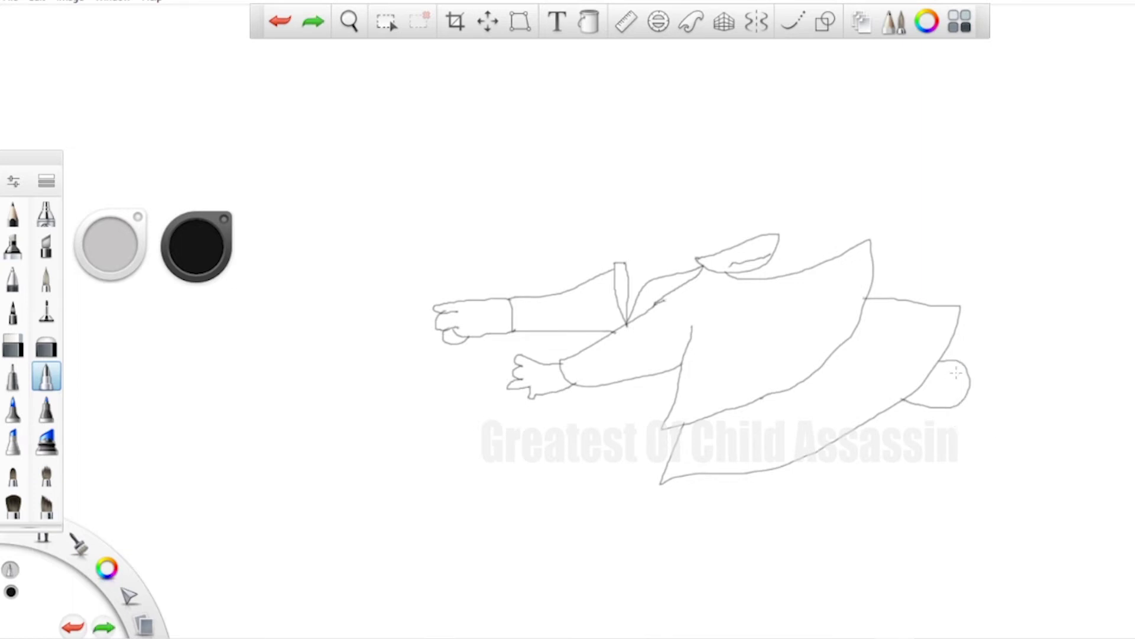
mouse_move(961, 365)
mouse_down()
mouse_move(966, 350)
mouse_move(994, 384)
mouse_move(1013, 448)
mouse_move(974, 457)
mouse_move(948, 417)
mouse_up()
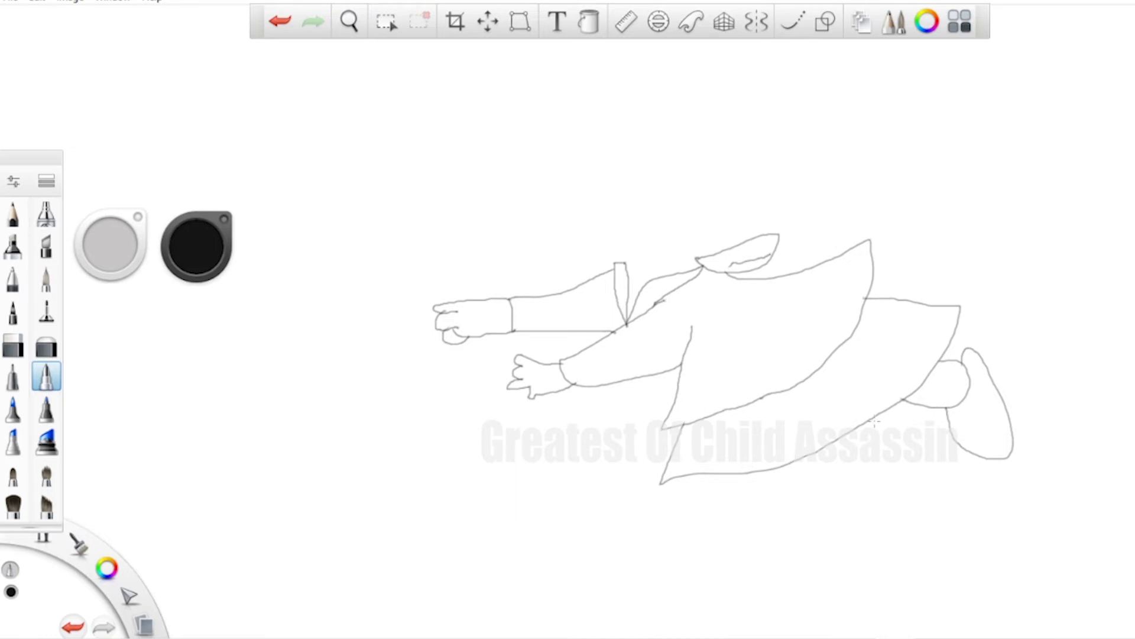
key(ctrl+z)
mouse_move(949, 362)
mouse_down()
mouse_move(953, 352)
mouse_move(986, 365)
mouse_move(1020, 448)
mouse_move(974, 439)
mouse_move(941, 399)
mouse_up()
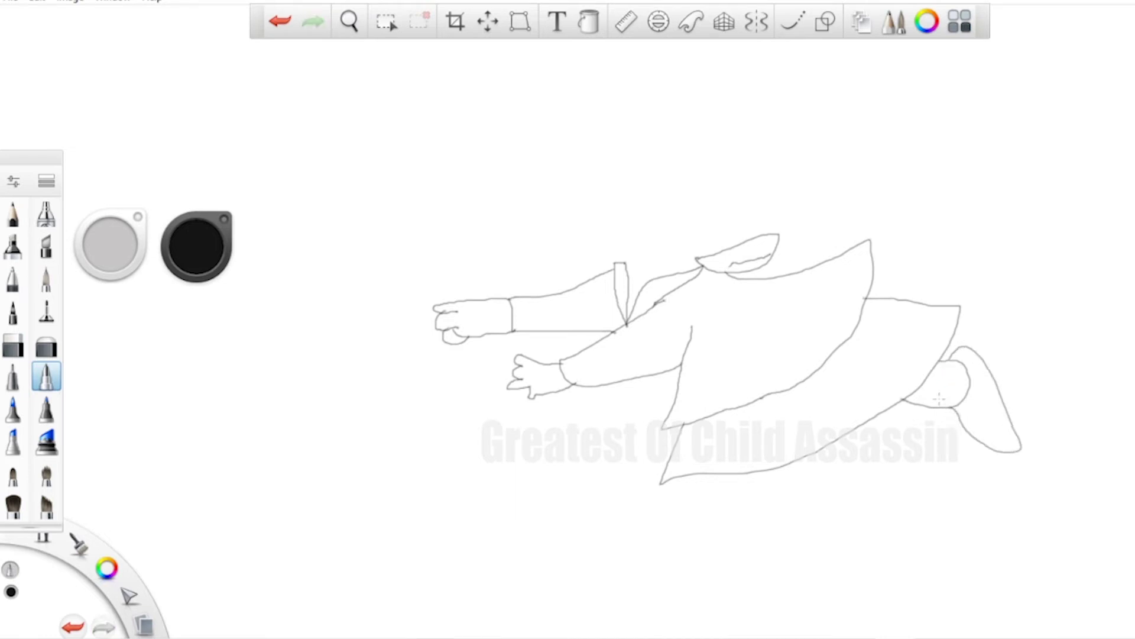
Draw the standing front leg with an oval shoe under the skirt, and add inner detail lines to both shoes
mouse_move(717, 473)
mouse_down()
mouse_move(704, 516)
mouse_move(744, 517)
mouse_move(758, 513)
mouse_move(766, 470)
mouse_up()
mouse_move(758, 512)
mouse_down()
mouse_move(772, 547)
mouse_move(730, 557)
mouse_move(669, 553)
mouse_move(603, 528)
mouse_up()
key(ctrl+z)
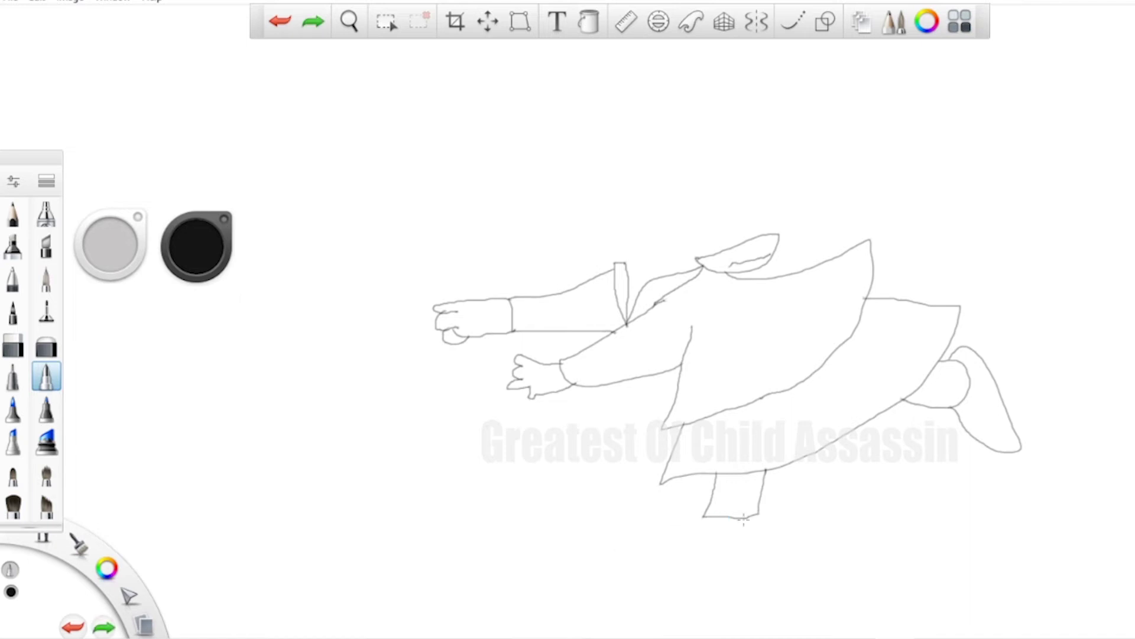
mouse_move(755, 510)
mouse_down()
mouse_move(748, 552)
mouse_move(670, 557)
mouse_move(647, 545)
mouse_move(657, 524)
mouse_move(701, 513)
mouse_move(701, 543)
mouse_move(751, 540)
mouse_up()
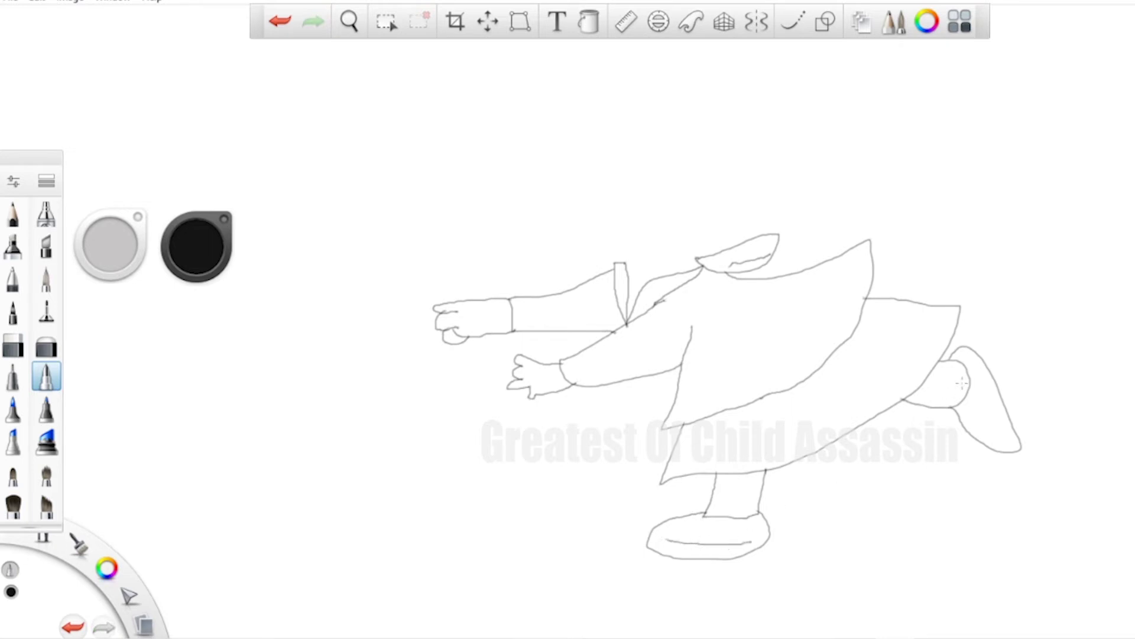
drag(981, 373, 1007, 440)
Draw the head's face outline, the rounded hair around it, and a tied ponytail flowing backward
mouse_move(615, 263)
mouse_down()
mouse_move(561, 183)
mouse_move(548, 134)
mouse_move(563, 122)
mouse_move(653, 114)
mouse_move(661, 138)
mouse_move(703, 173)
mouse_move(712, 227)
mouse_move(700, 257)
mouse_up()
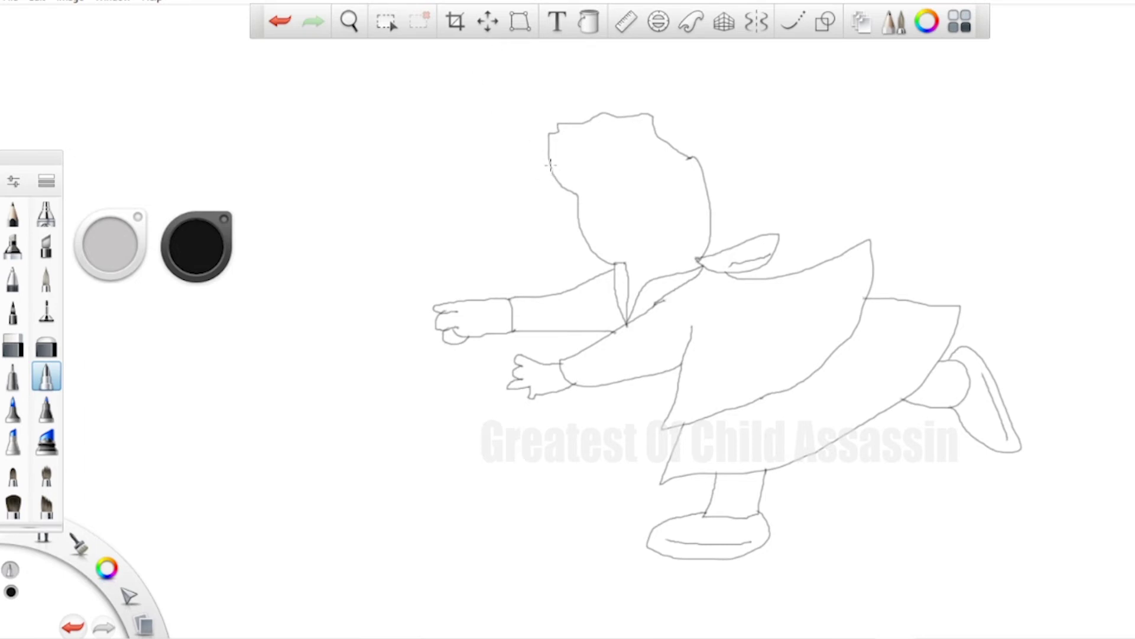
mouse_move(550, 165)
mouse_down()
mouse_move(572, 190)
mouse_move(500, 150)
mouse_move(493, 112)
mouse_move(508, 90)
mouse_move(689, 67)
mouse_move(718, 71)
mouse_move(757, 181)
mouse_move(704, 186)
mouse_up()
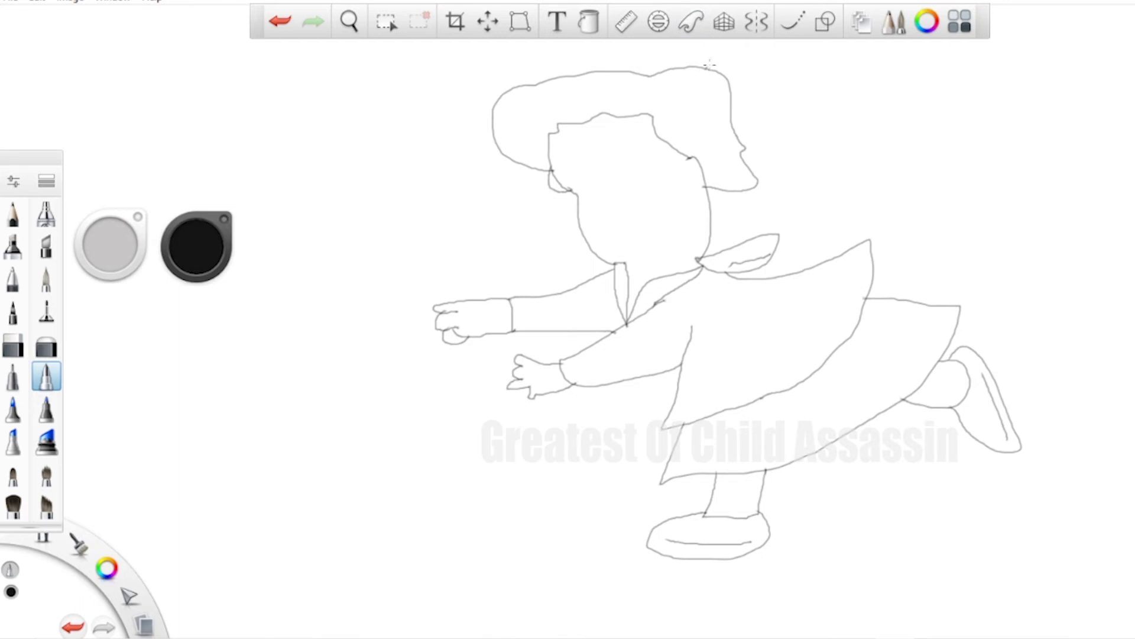
mouse_move(709, 64)
mouse_down()
mouse_move(729, 89)
mouse_move(758, 49)
mouse_move(858, 62)
mouse_move(857, 78)
mouse_move(816, 95)
mouse_move(729, 87)
mouse_up()
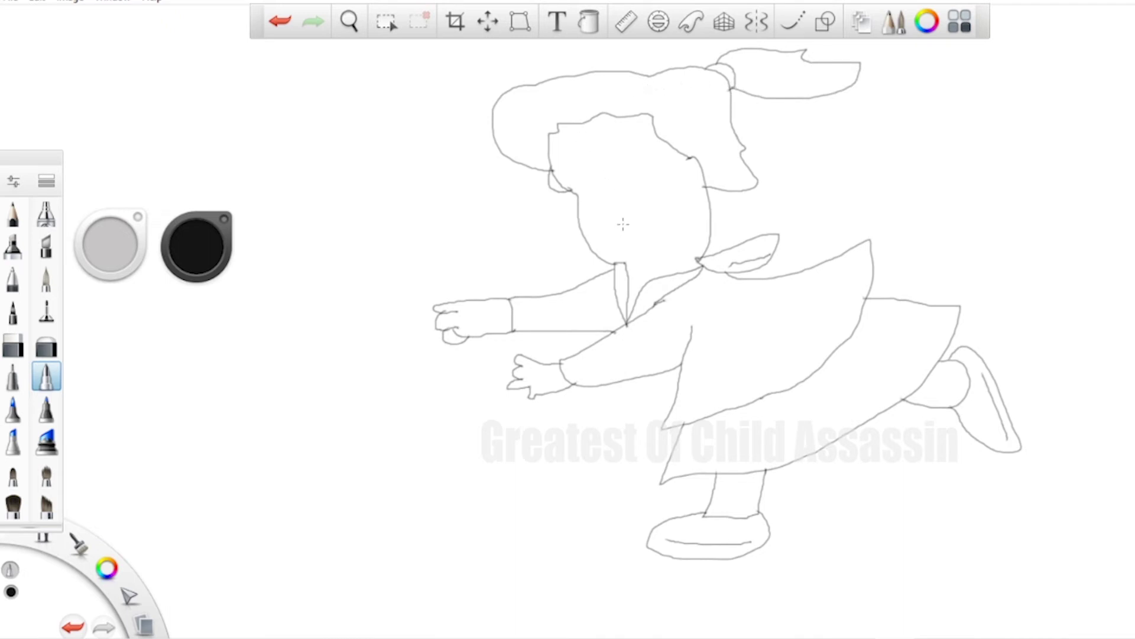
Draw the face details: open mouth, ear, nose, eyes with pupils, and eyebrows
mouse_move(628, 222)
mouse_down()
mouse_move(655, 237)
mouse_move(642, 245)
mouse_move(622, 233)
mouse_move(626, 223)
mouse_move(651, 224)
mouse_up()
drag(696, 128, 704, 145)
mouse_move(623, 203)
mouse_down()
mouse_move(612, 200)
mouse_move(632, 188)
mouse_move(626, 173)
mouse_move(599, 156)
mouse_move(588, 183)
mouse_move(663, 156)
mouse_move(630, 152)
mouse_move(630, 170)
mouse_move(574, 148)
mouse_move(625, 135)
mouse_move(603, 168)
mouse_move(646, 161)
mouse_up()
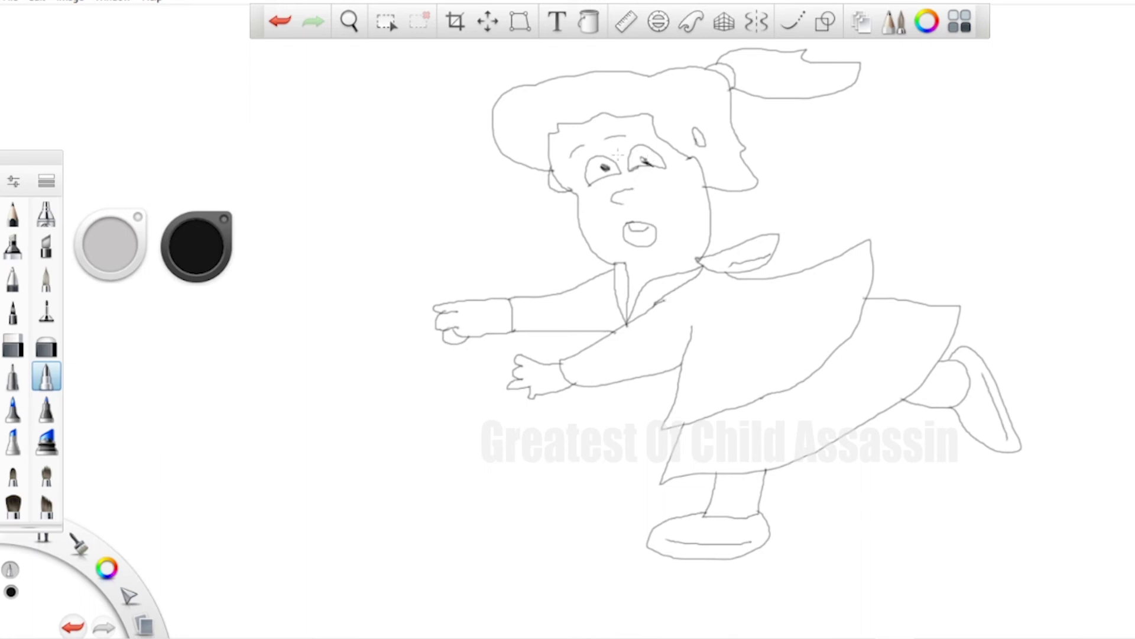
Flood-fill the jacket body and both sleeves with yellow
click(595, 24)
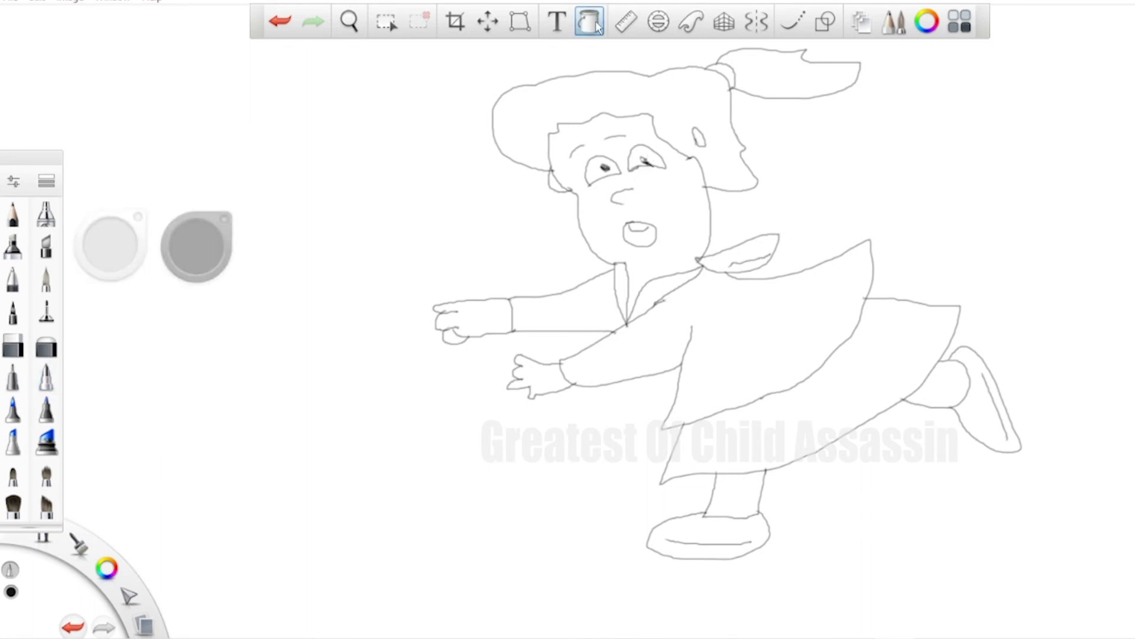
click(189, 261)
click(205, 256)
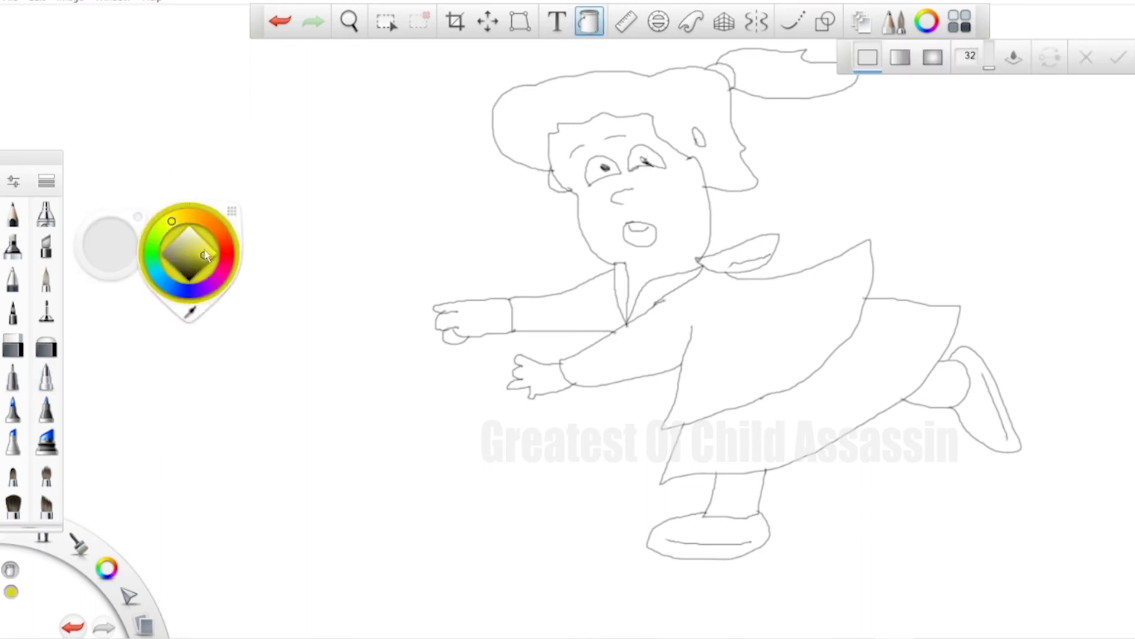
click(746, 346)
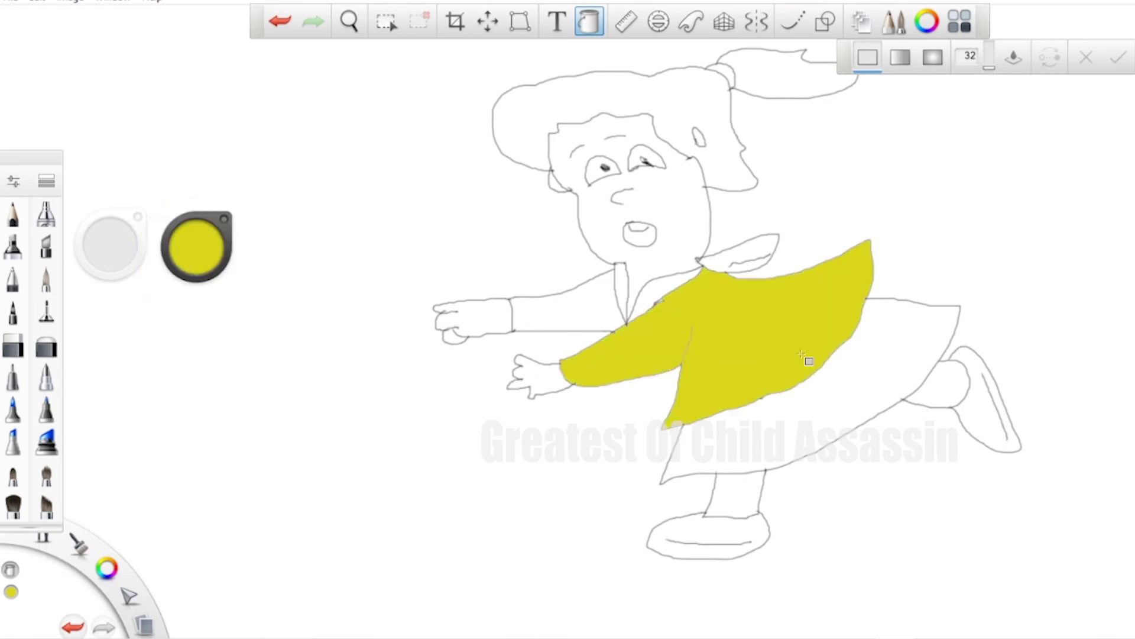
click(597, 305)
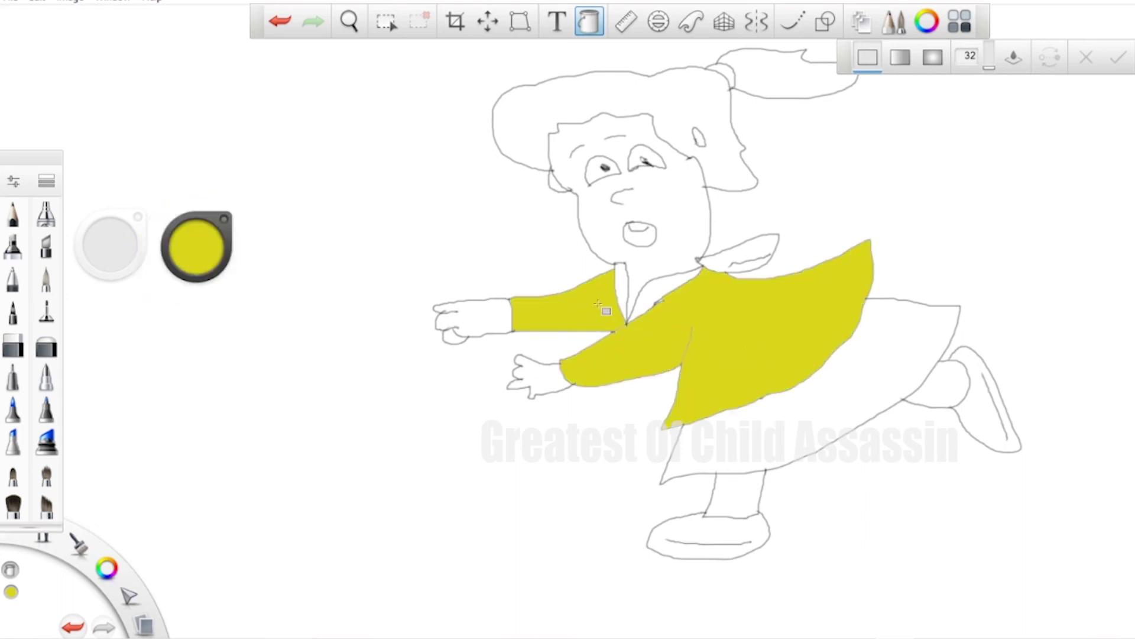
Fill both collar lapels and the scarf end behind the neck with golden orange, undoing any misplaced fill
click(211, 248)
click(187, 220)
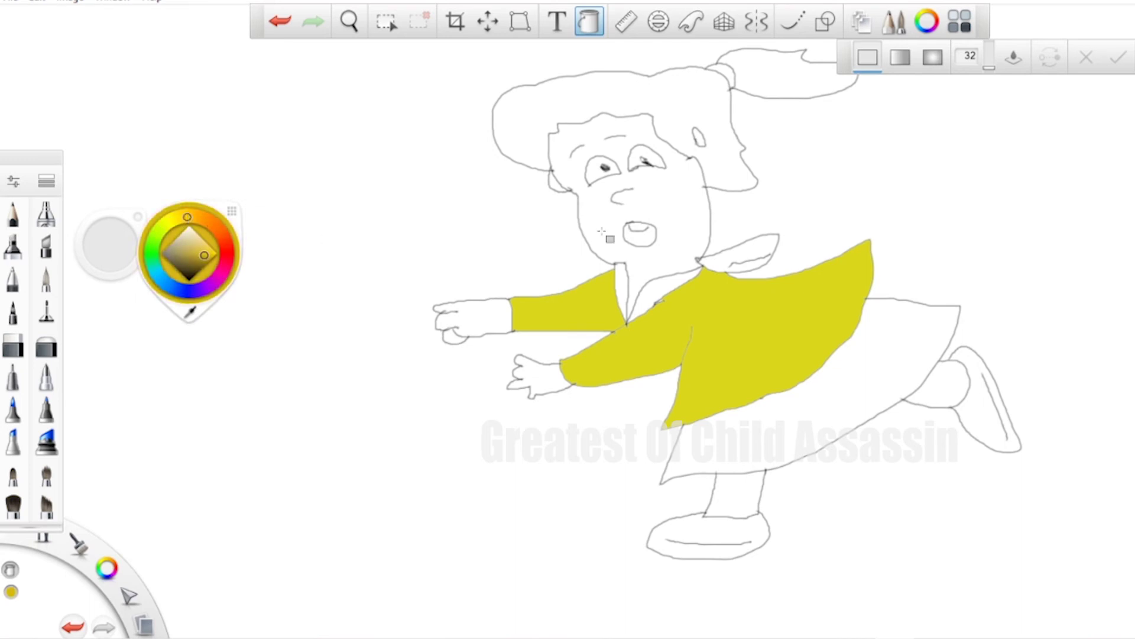
click(658, 296)
click(618, 287)
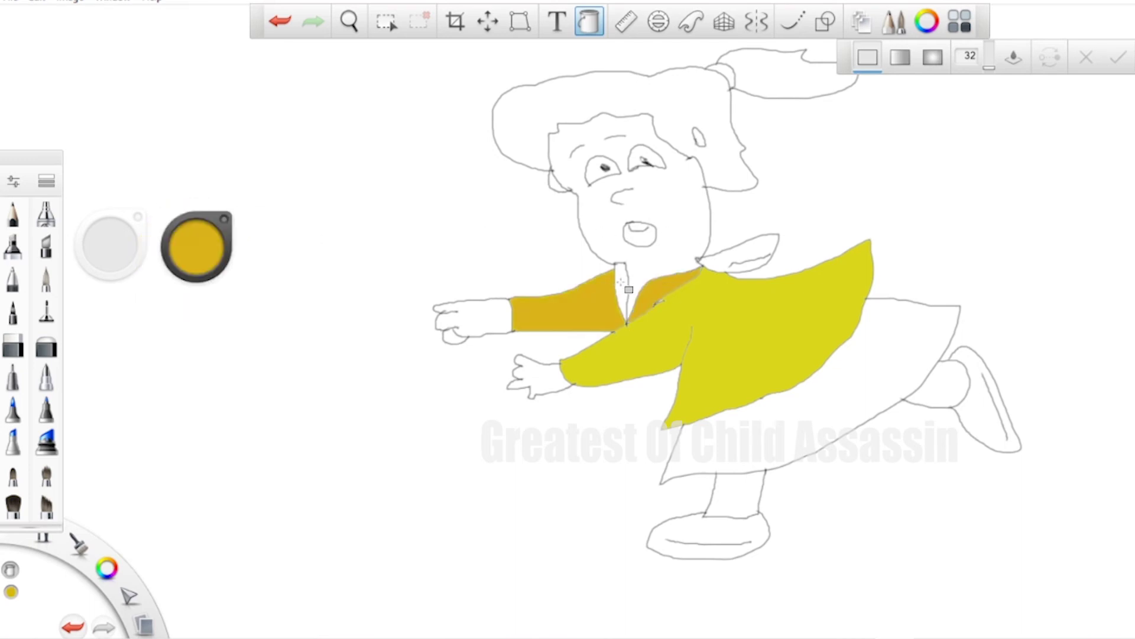
key(ctrl+z)
click(621, 284)
click(759, 253)
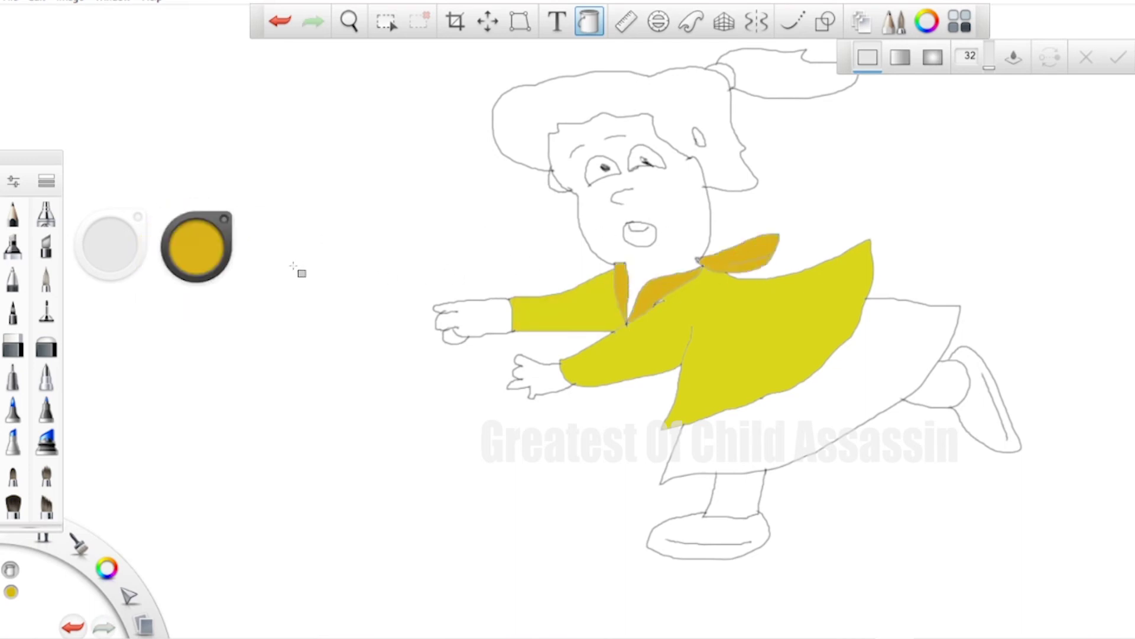
Fill the skirt with light orange
click(210, 254)
click(225, 222)
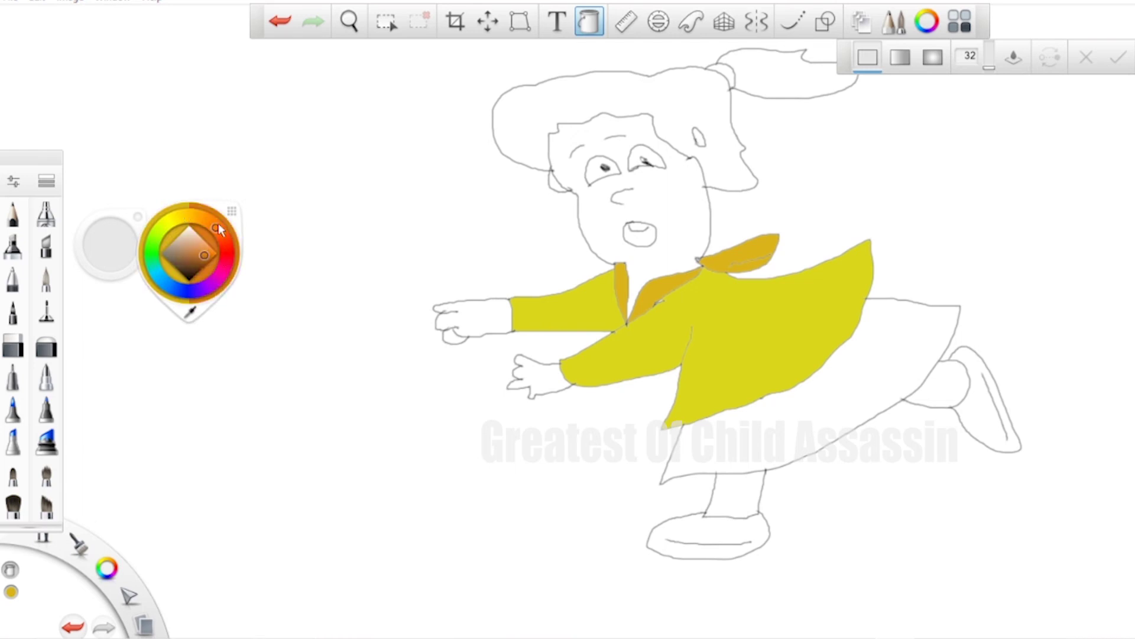
click(198, 243)
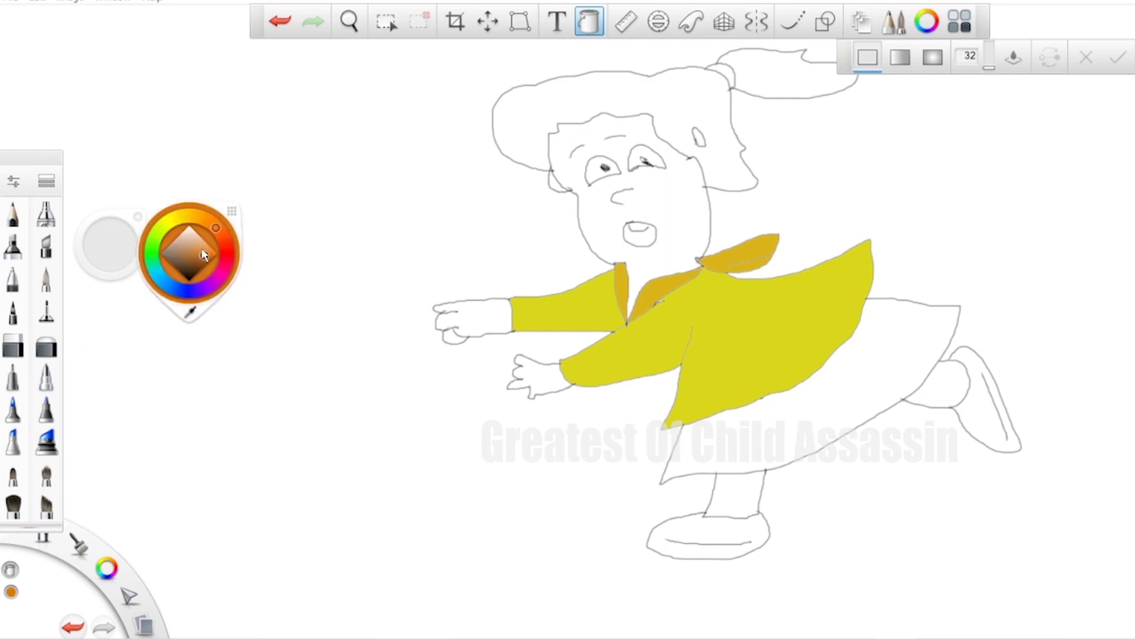
click(210, 223)
click(200, 247)
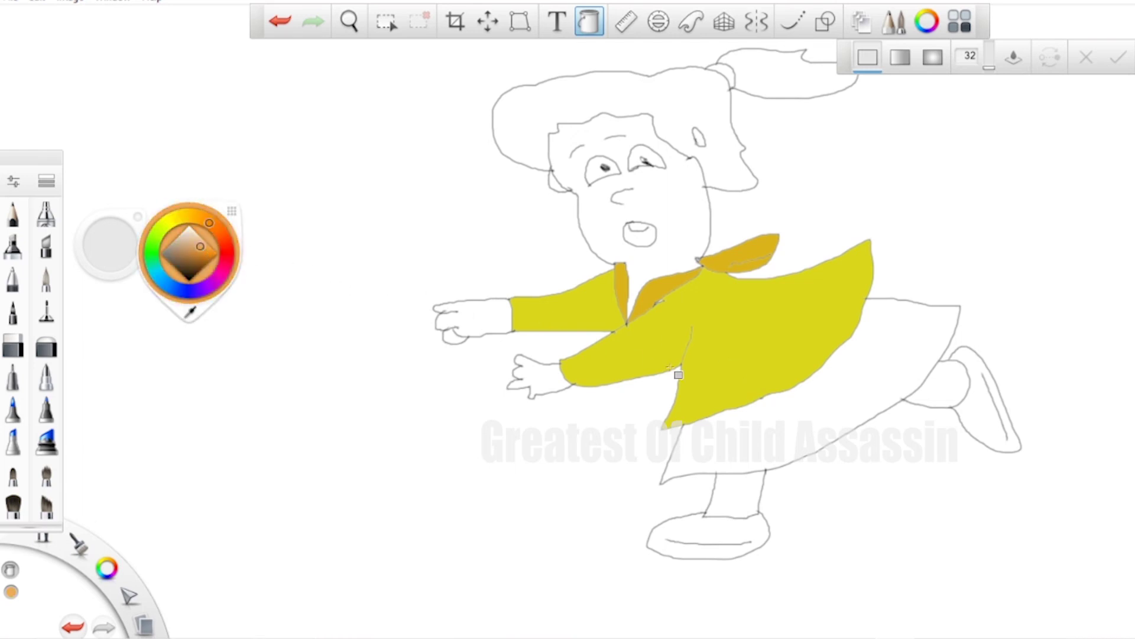
click(763, 416)
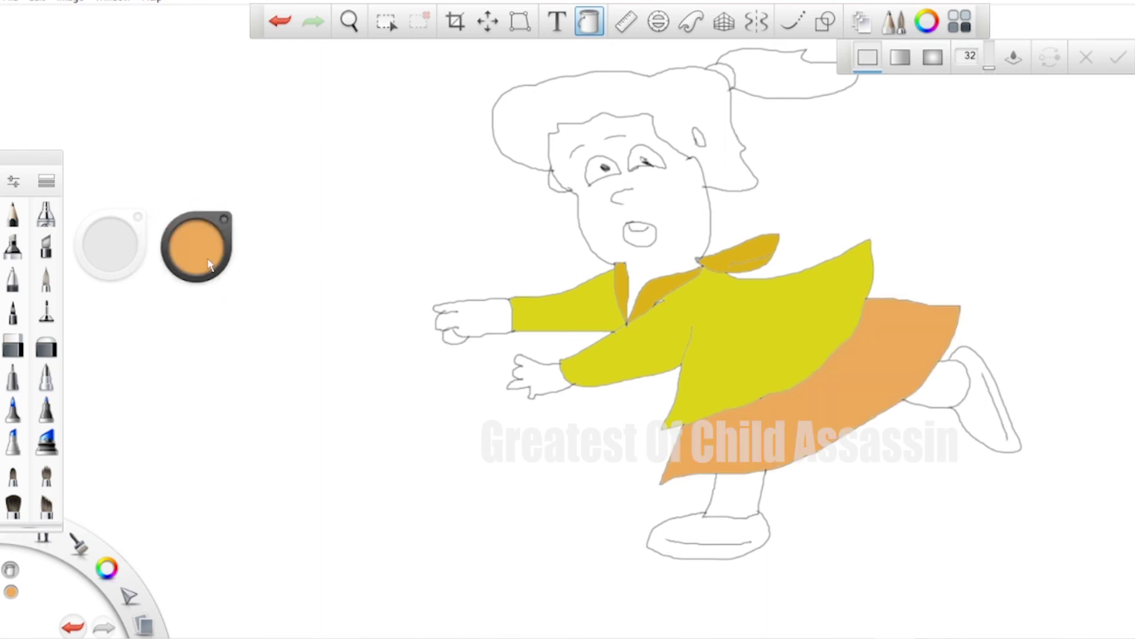
Fill both shoes with a paler tan tint of the orange
click(210, 265)
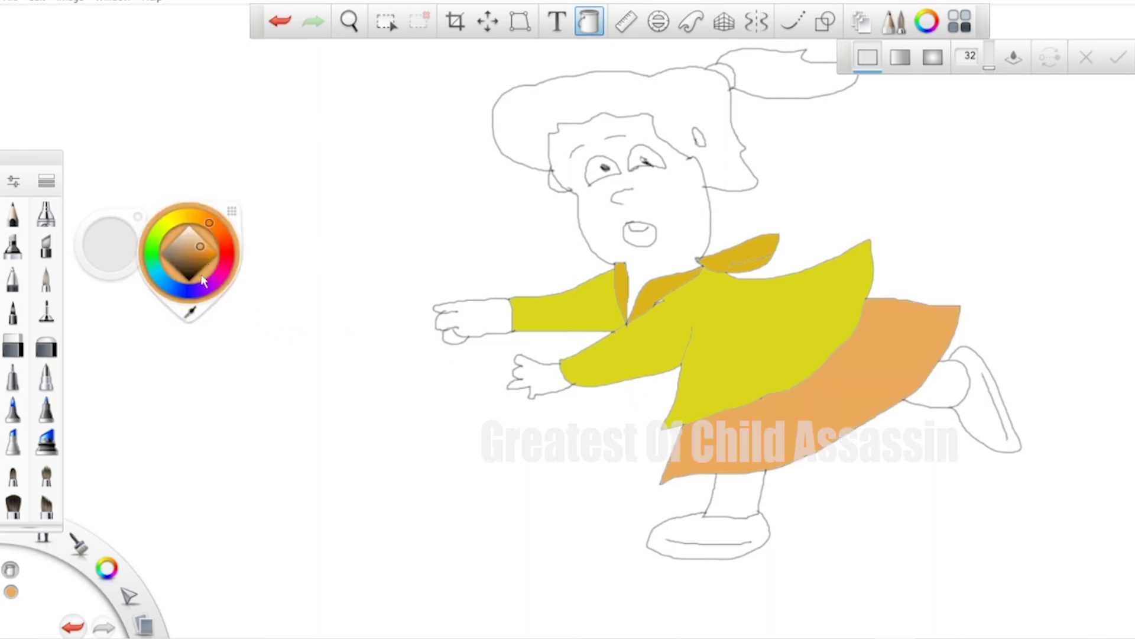
click(195, 241)
click(729, 533)
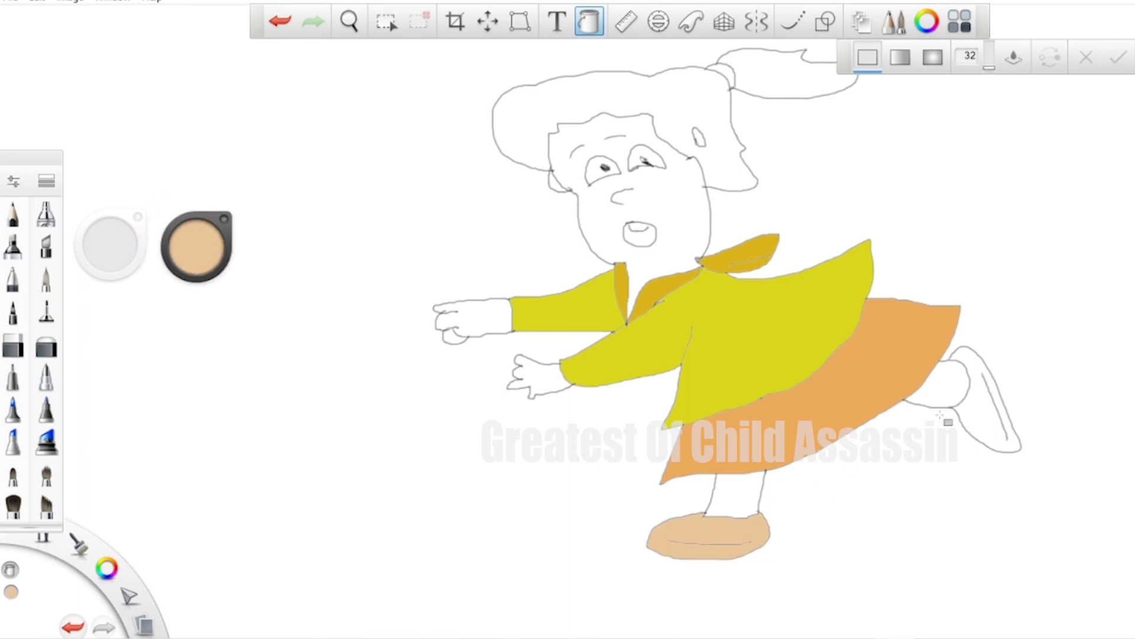
click(988, 418)
Recolour the skirt with light pinkish purple
click(195, 249)
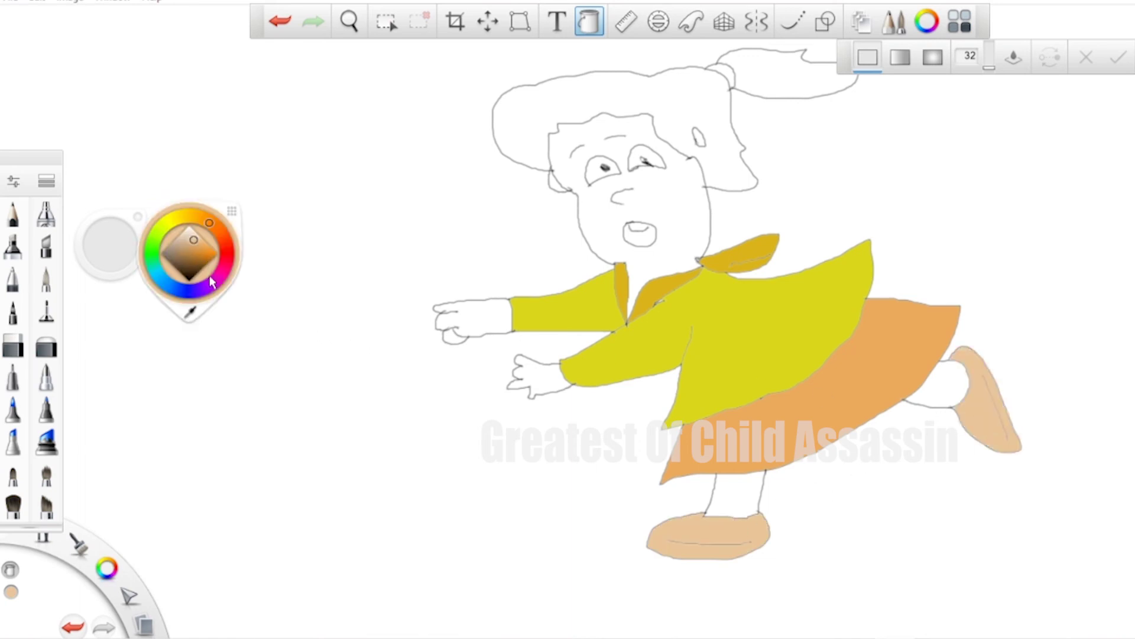
click(230, 221)
click(796, 445)
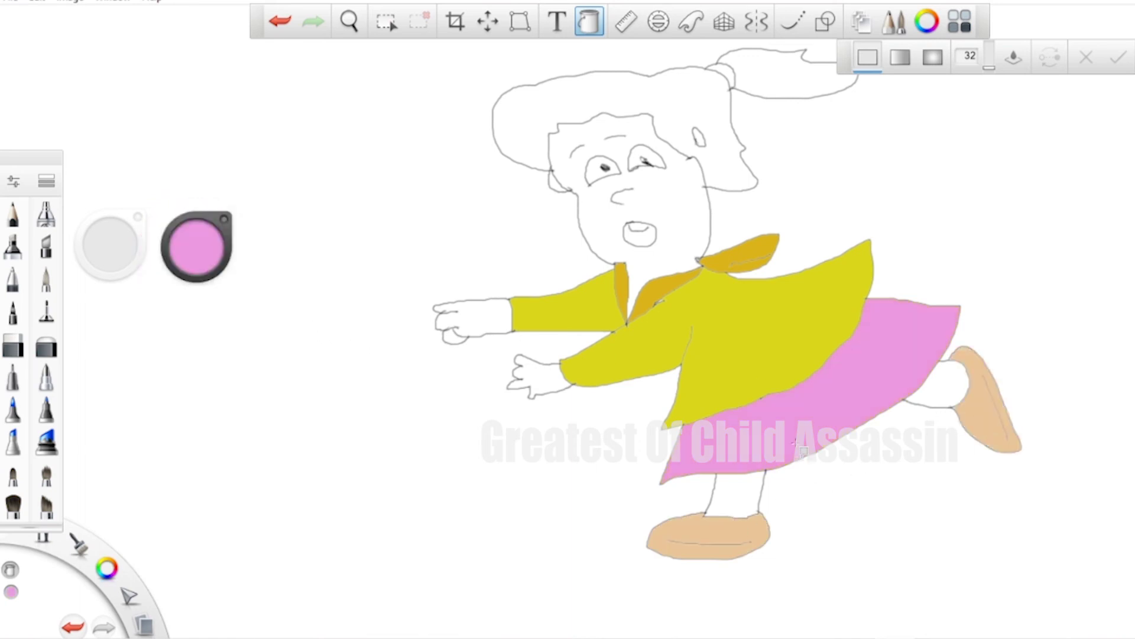
Fill the hair tie at the base of the ponytail with rosy pink
click(196, 263)
click(172, 249)
click(224, 264)
click(721, 81)
Choose a pale cream skin tone and fill the face, neck and ear with it
click(183, 246)
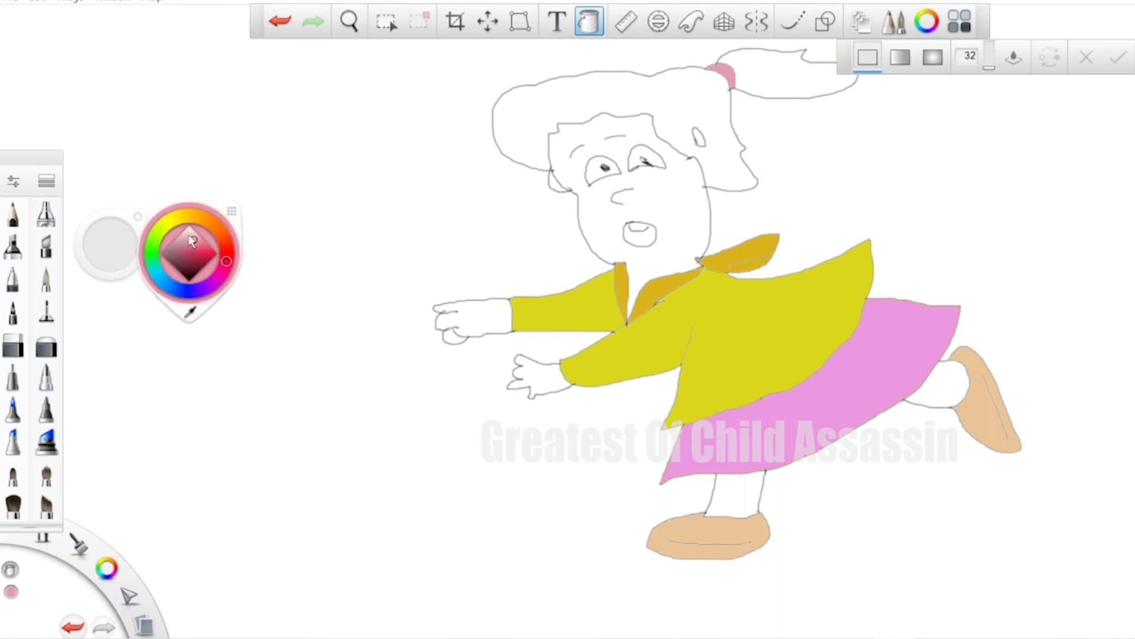
click(187, 217)
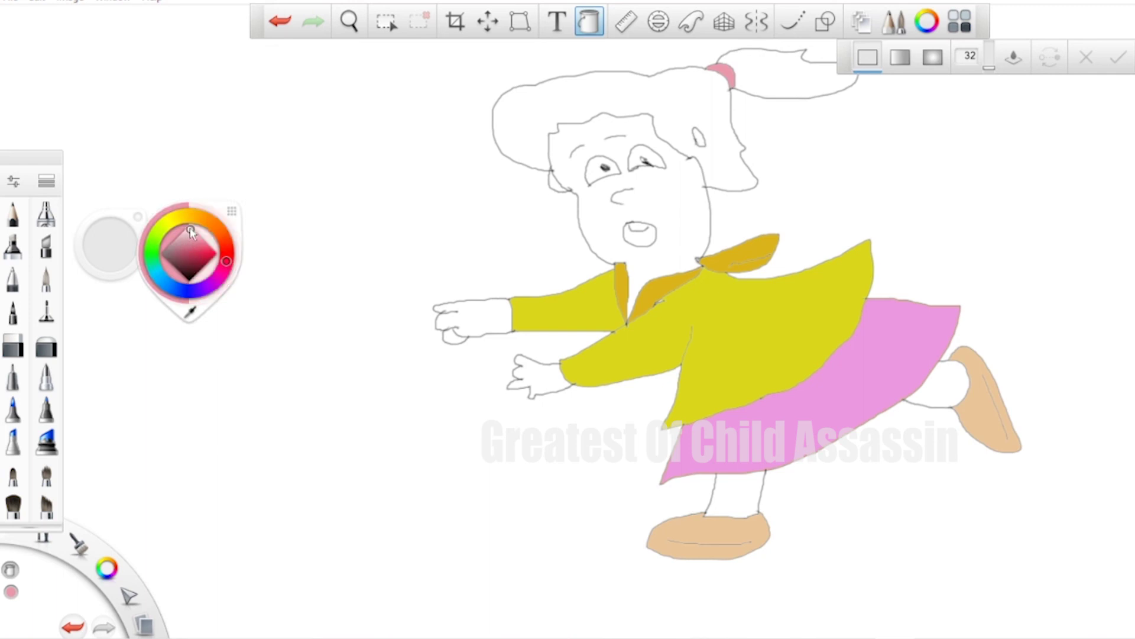
click(524, 219)
click(652, 273)
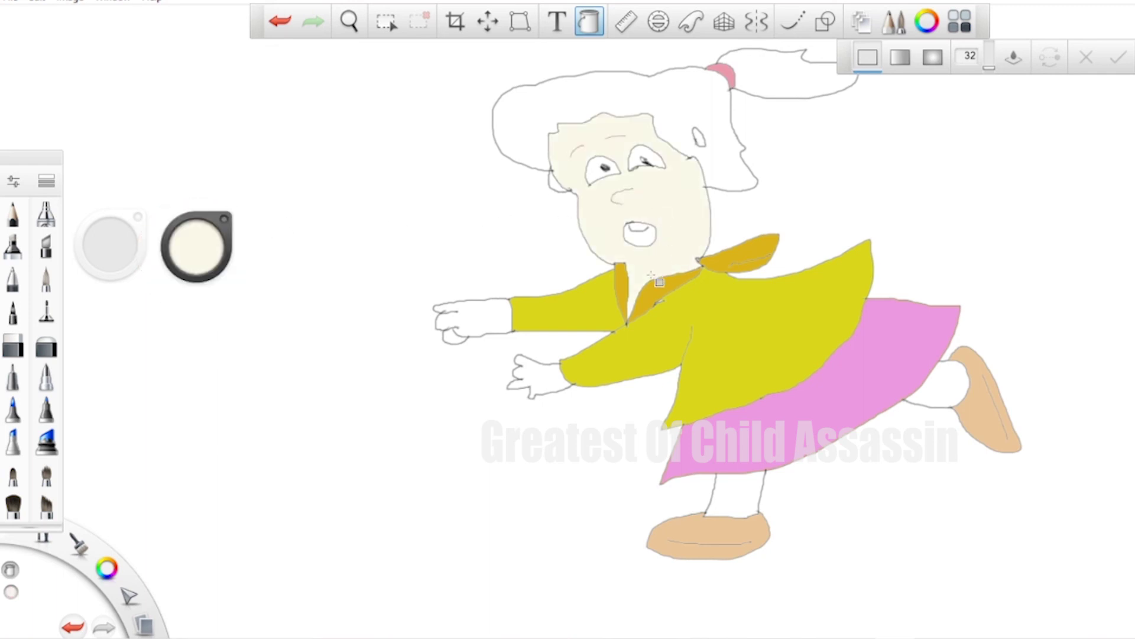
click(699, 141)
Fill both hands, the far hand's thumb and both legs with the pale cream skin tone
click(466, 320)
click(540, 374)
click(451, 340)
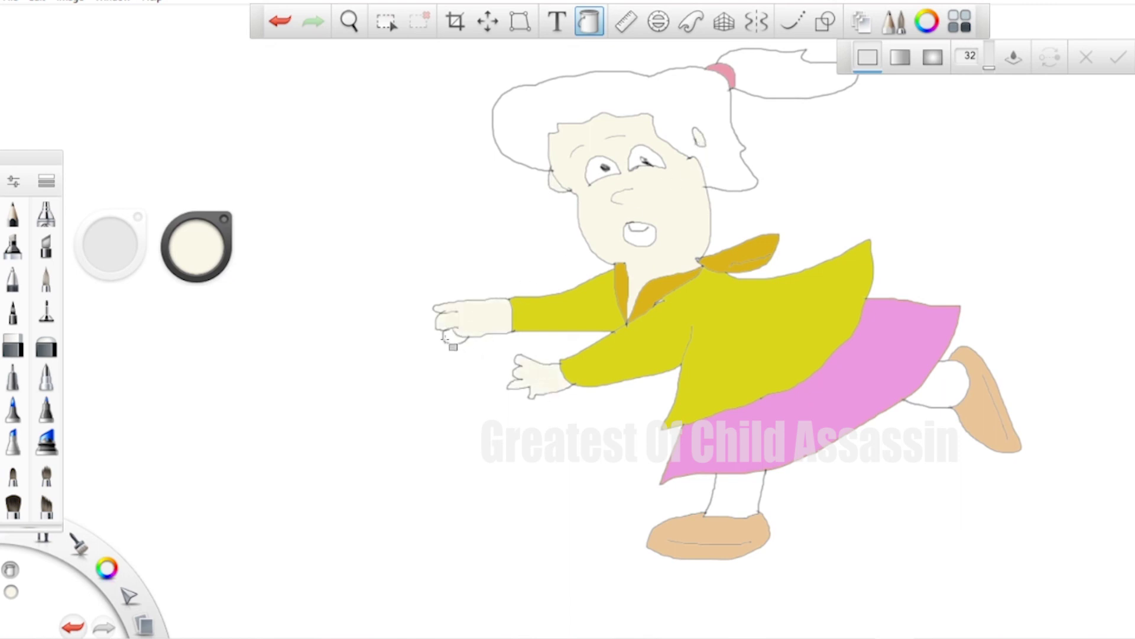
click(945, 383)
click(726, 493)
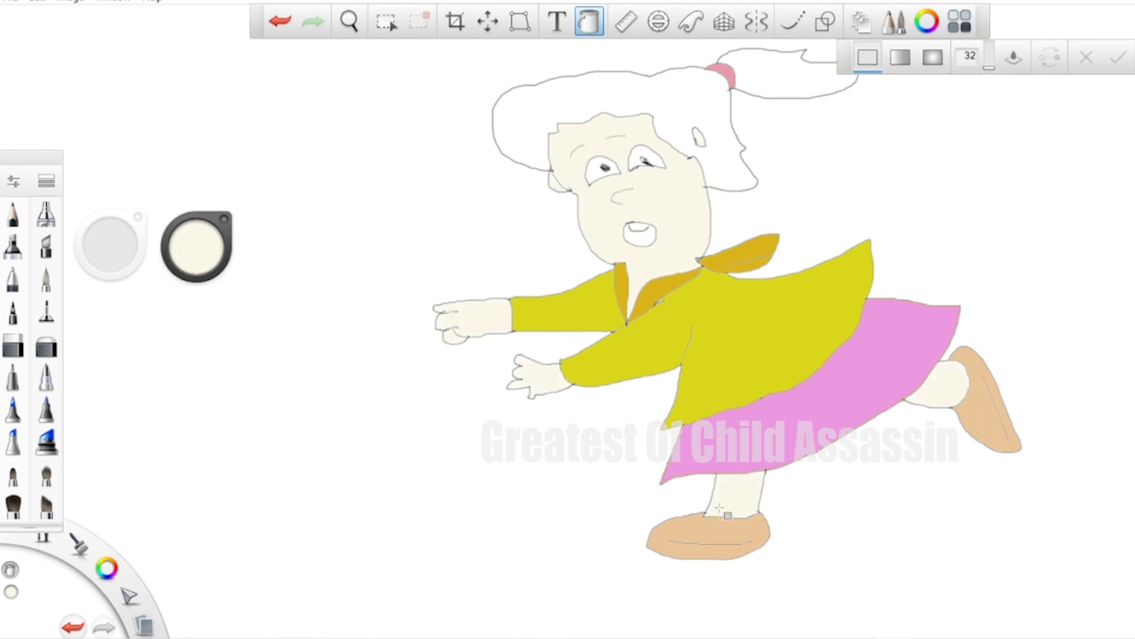
Fill the open mouth with very pale pink and the whites of both eyes with pale light blue
click(208, 257)
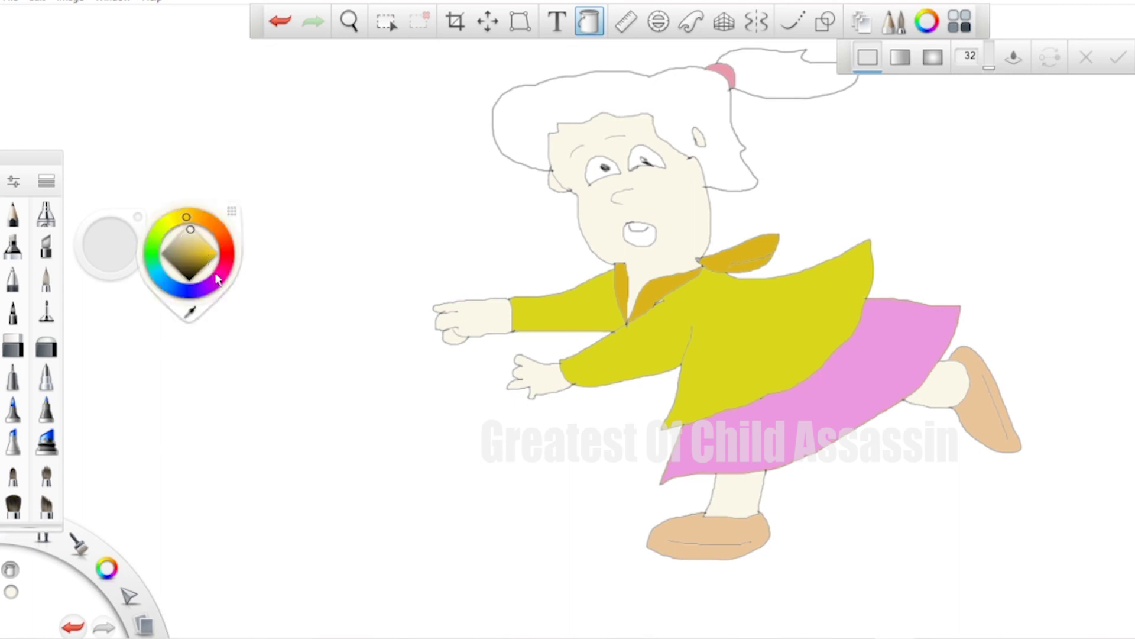
click(218, 275)
click(224, 240)
click(639, 231)
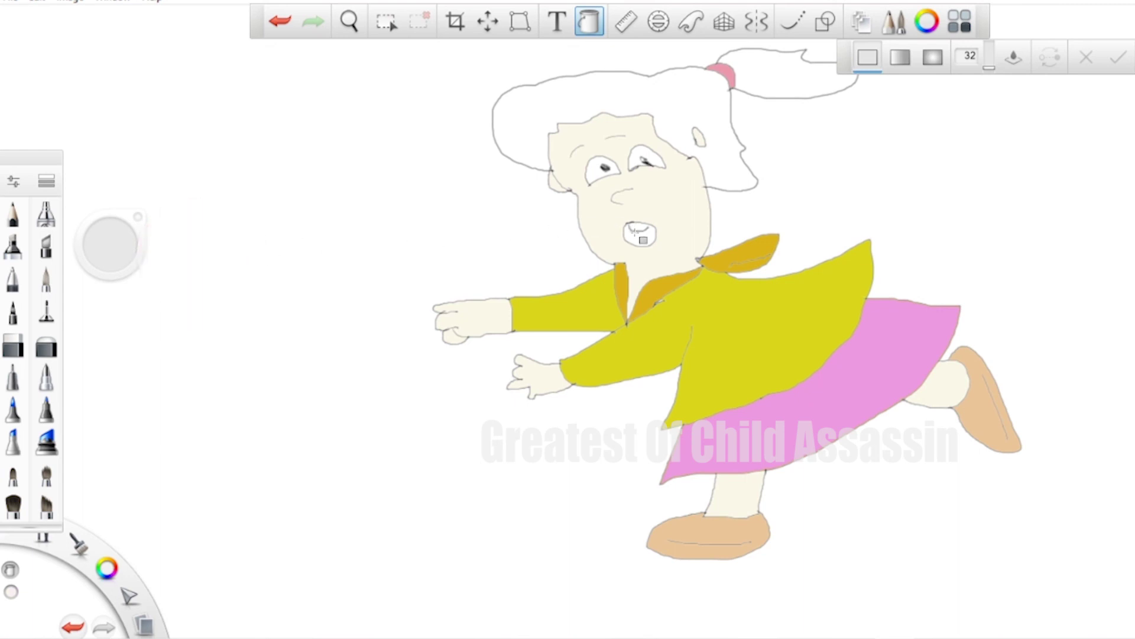
click(211, 256)
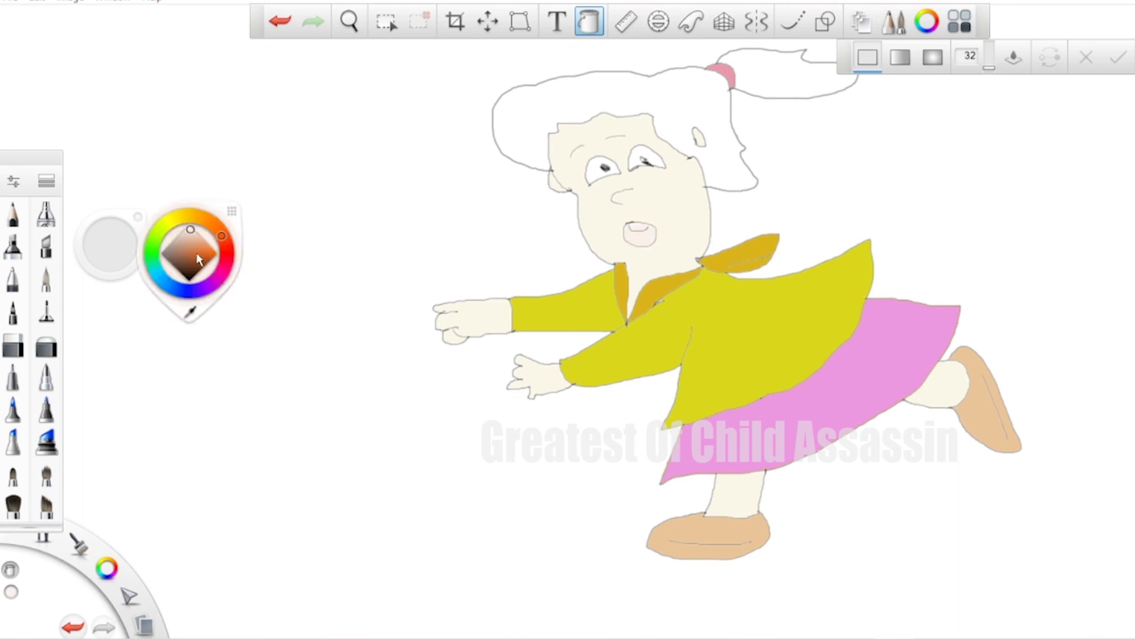
key(alt)
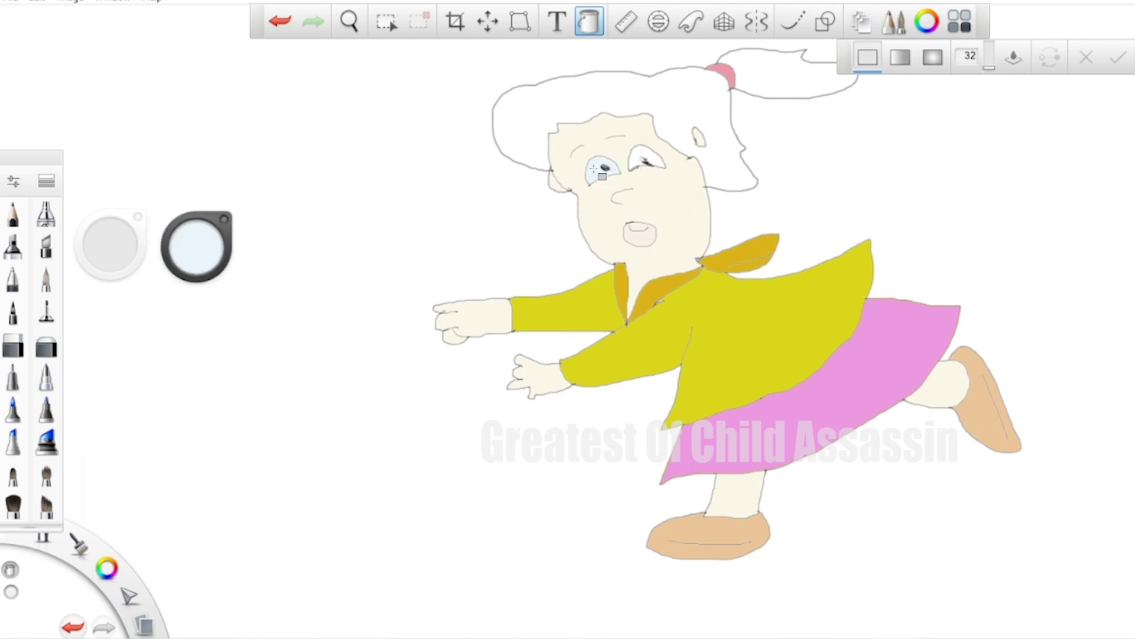
Choose a very pale green and fill the background around the girl with it
click(217, 247)
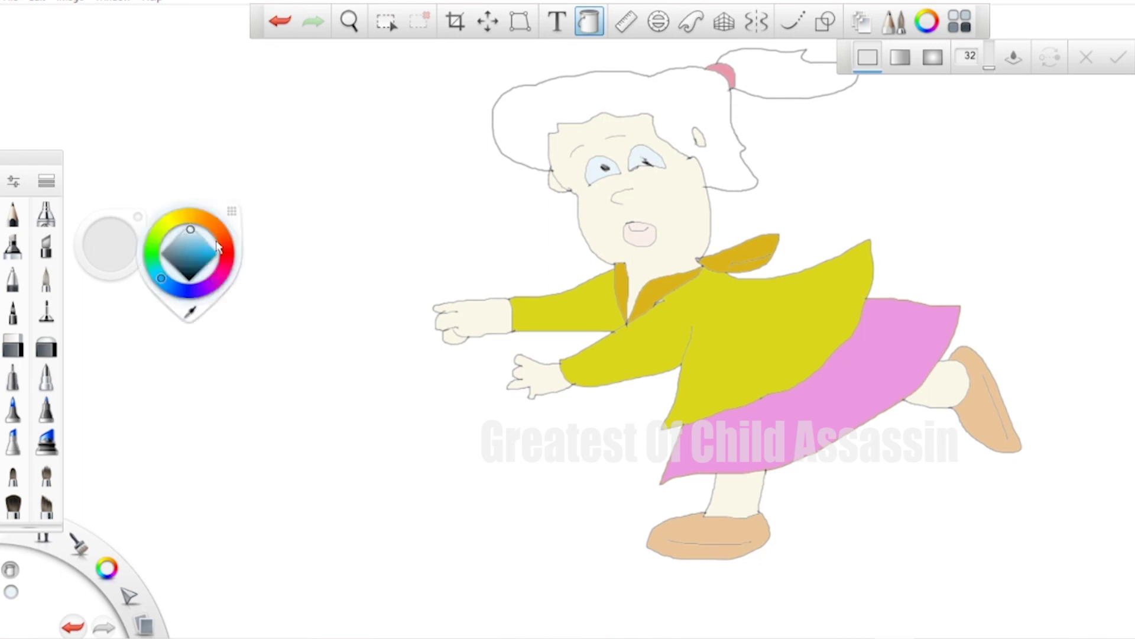
click(157, 247)
click(346, 243)
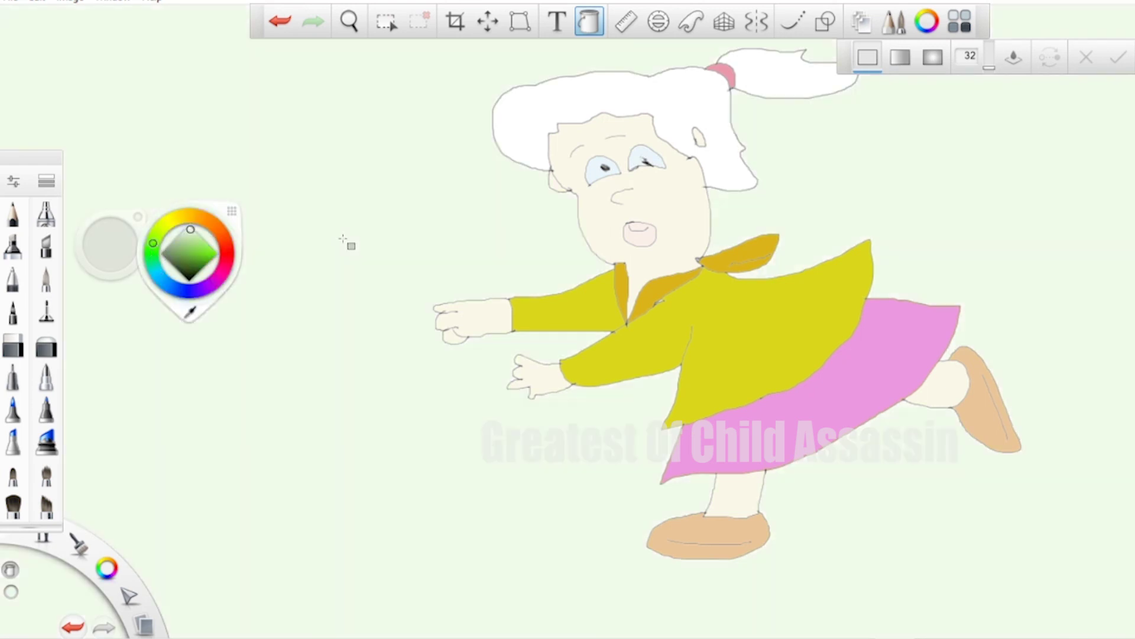
Choose black and fill the girl's hair and ponytail with it
drag(213, 255, 213, 295)
click(704, 105)
key(ctrl+z)
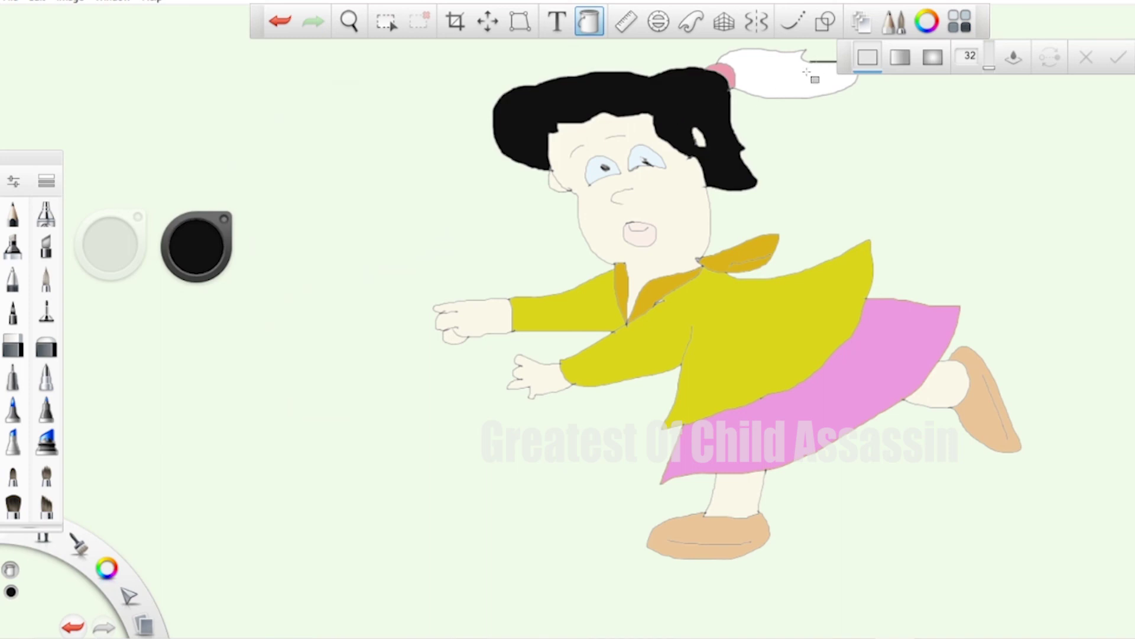
click(782, 82)
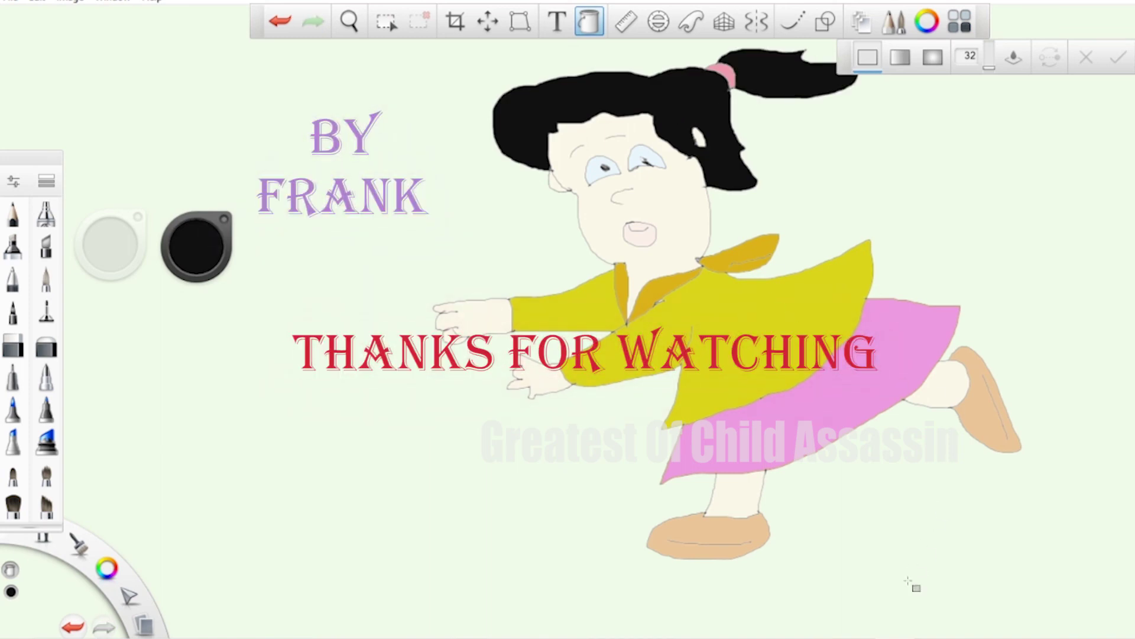